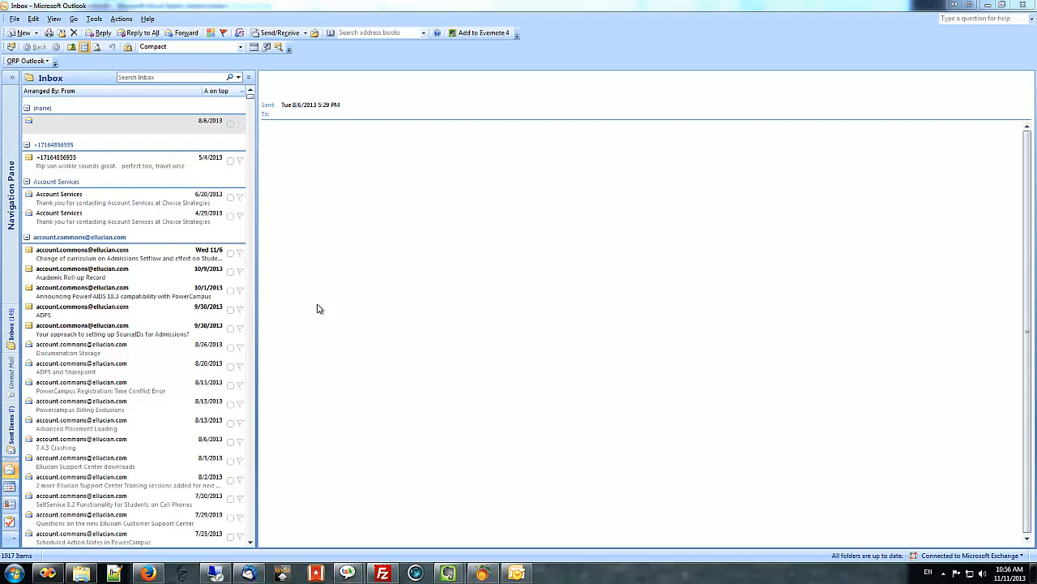
pyautogui.click(41, 63)
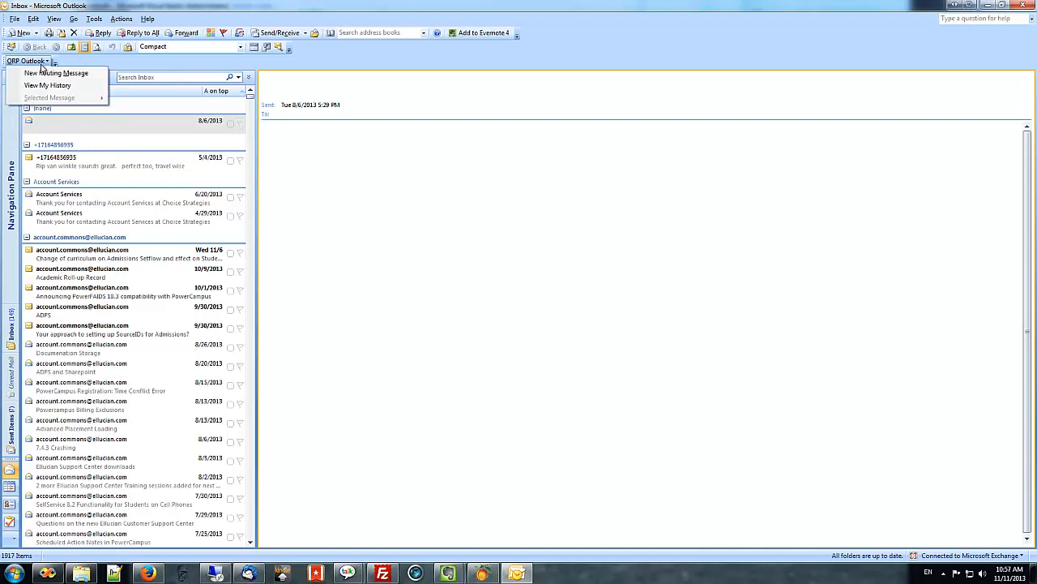
pyautogui.click(42, 64)
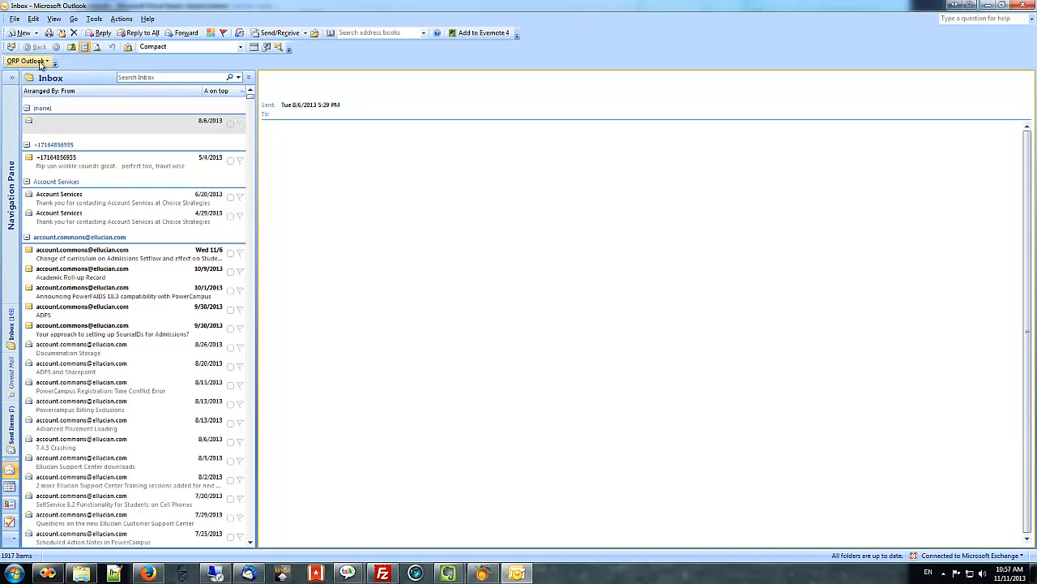
pyautogui.click(44, 63)
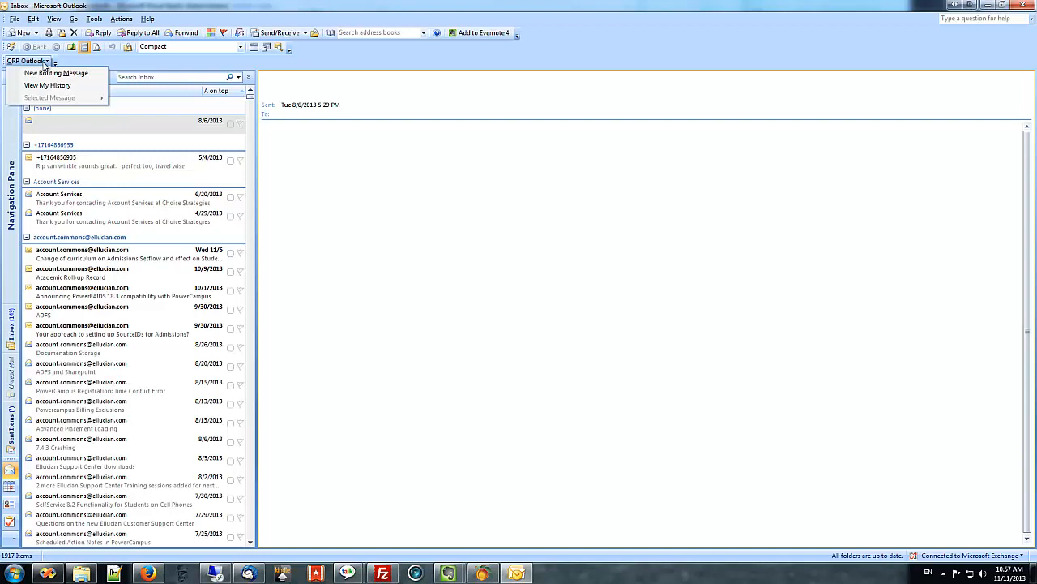
pyautogui.click(45, 62)
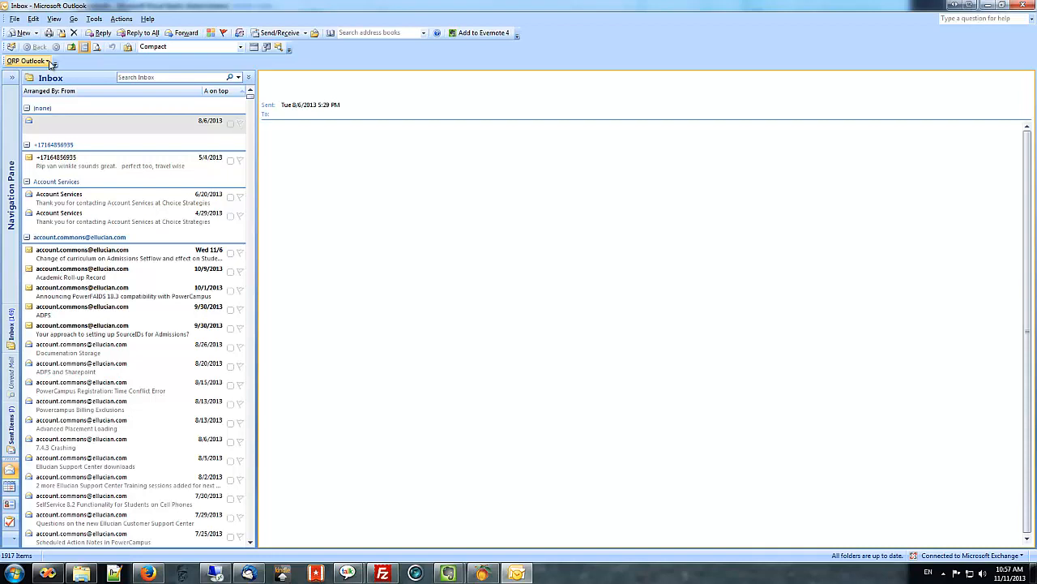
# Start a new routing message with the ORP Outlook add-in
pyautogui.click(50, 62)
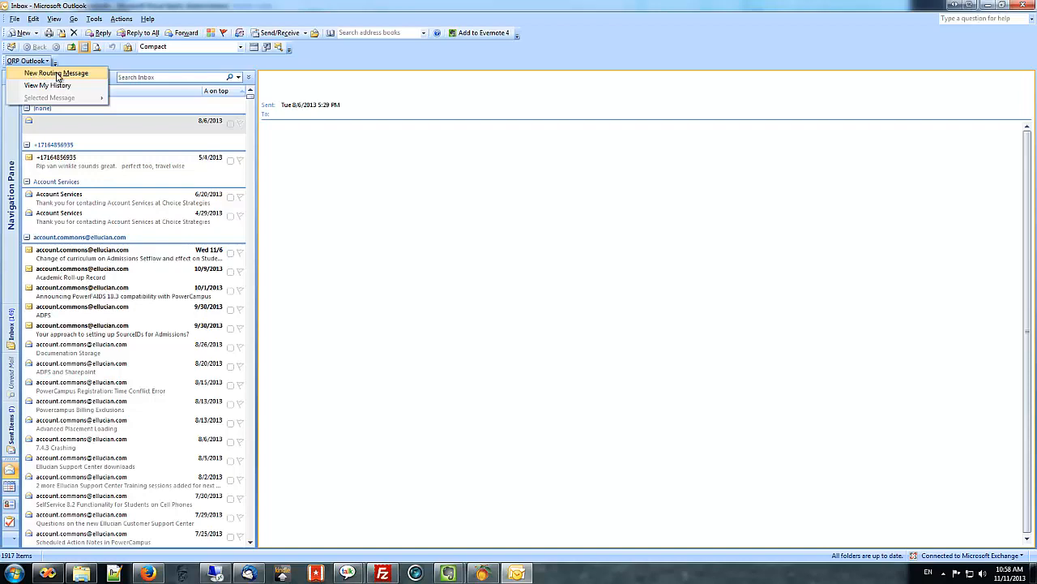
pyautogui.click(57, 74)
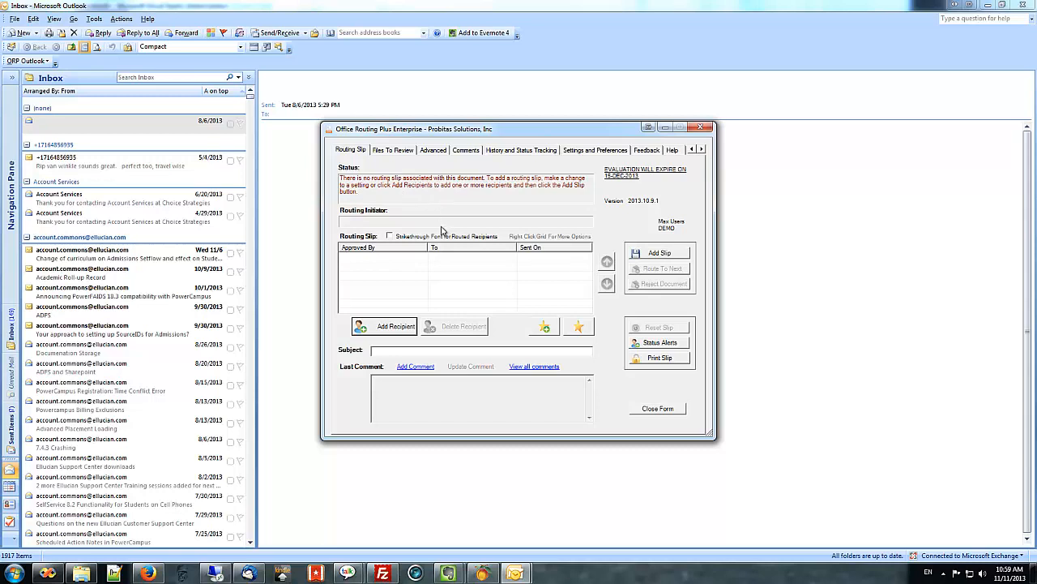
pyautogui.click(387, 328)
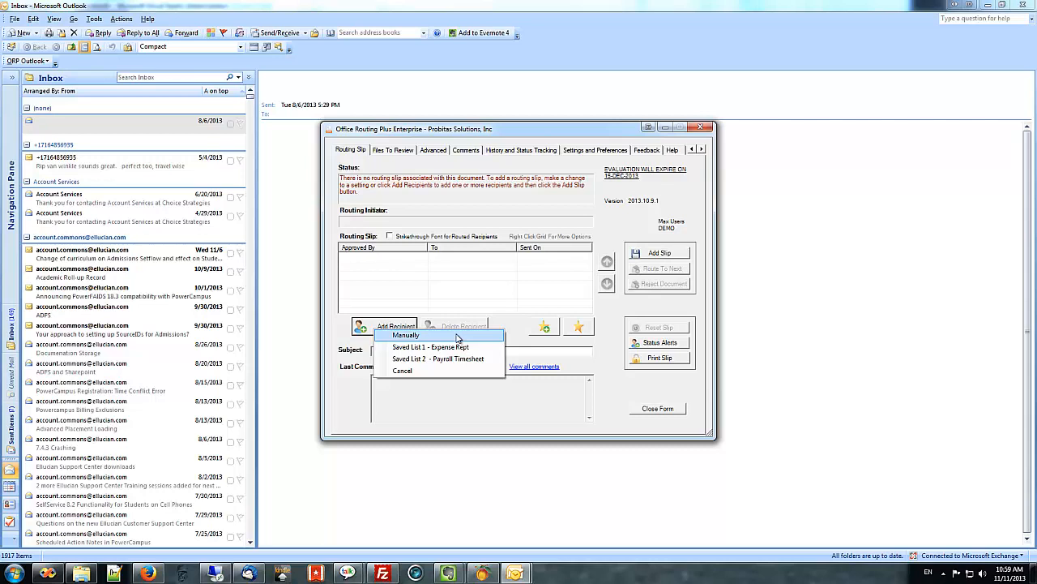
pyautogui.click(415, 337)
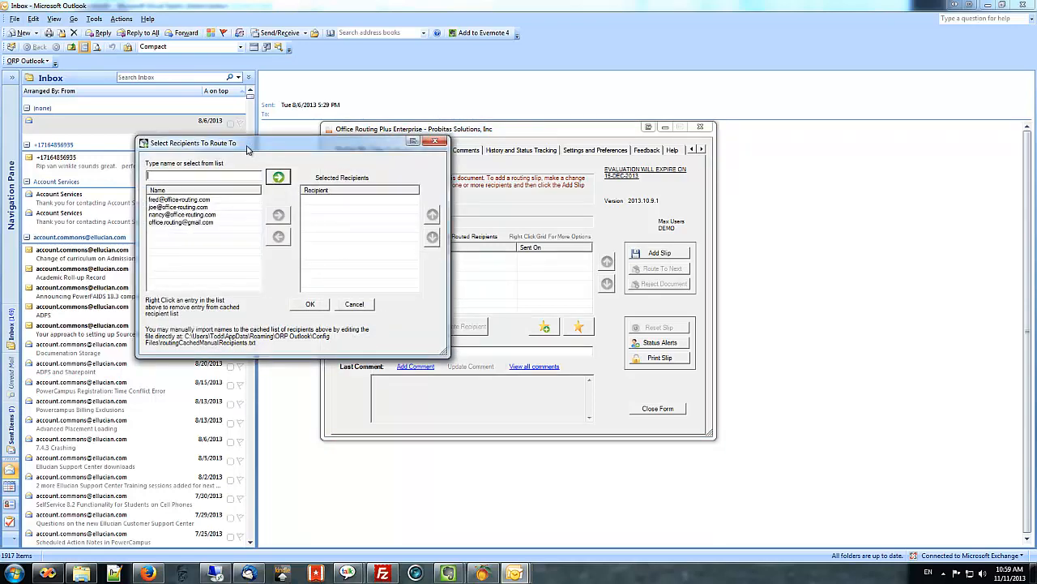
pyautogui.moveTo(248, 147)
pyautogui.mouseDown()
pyautogui.moveTo(299, 160)
pyautogui.moveTo(260, 156)
pyautogui.mouseUp()
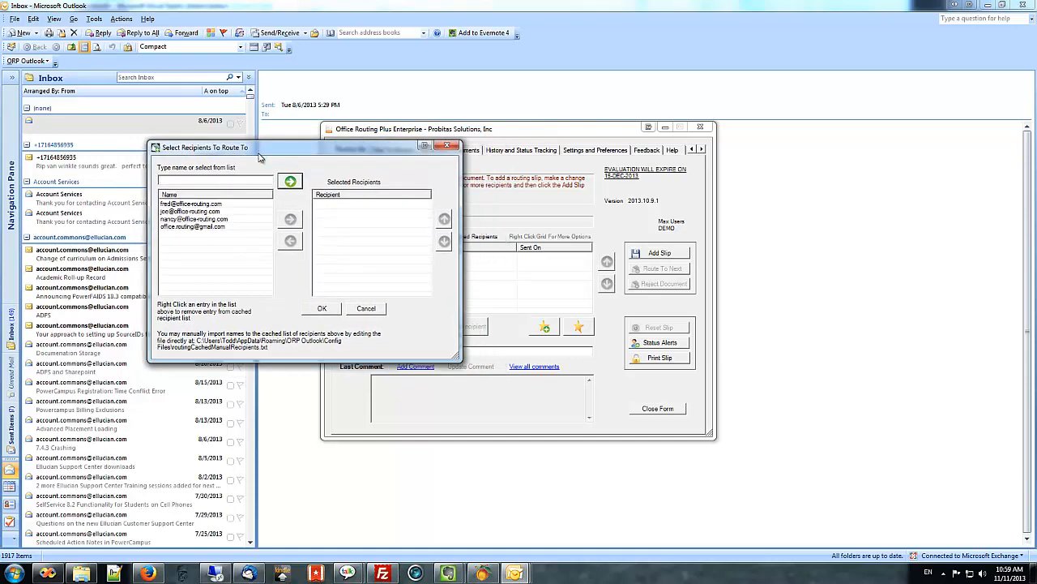
pyautogui.click(445, 144)
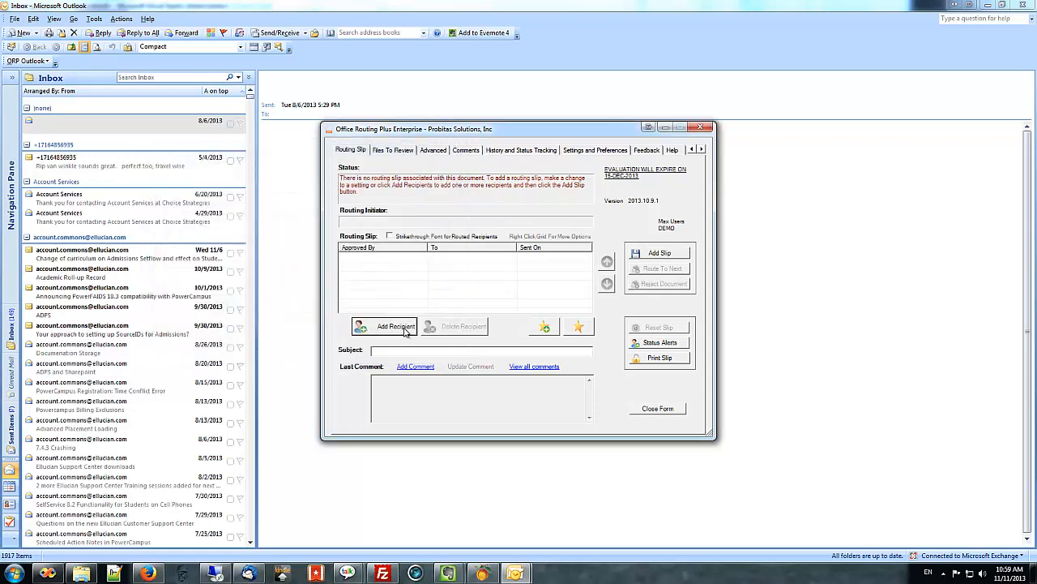
pyautogui.click(405, 329)
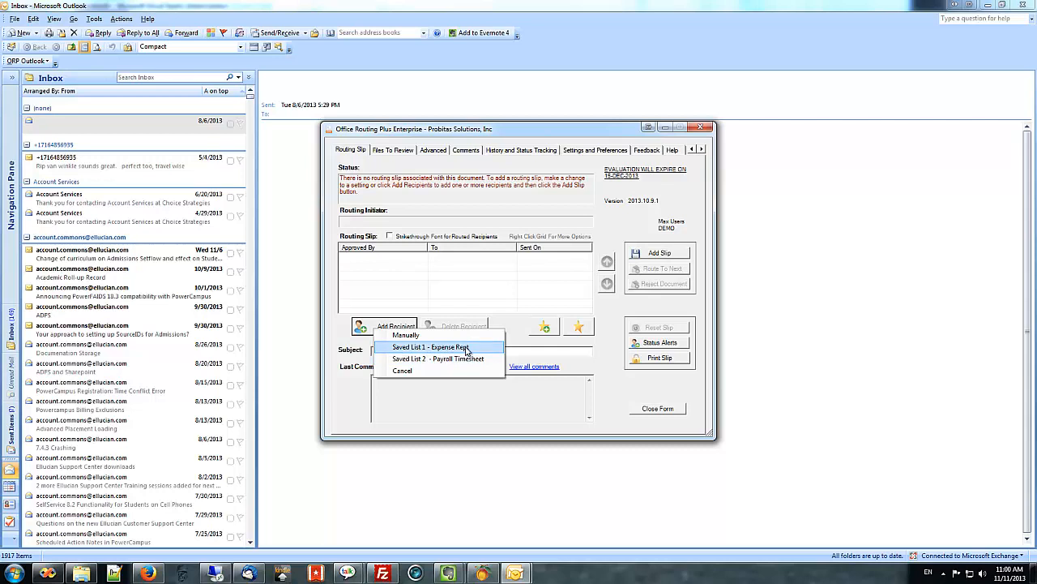
pyautogui.click(502, 327)
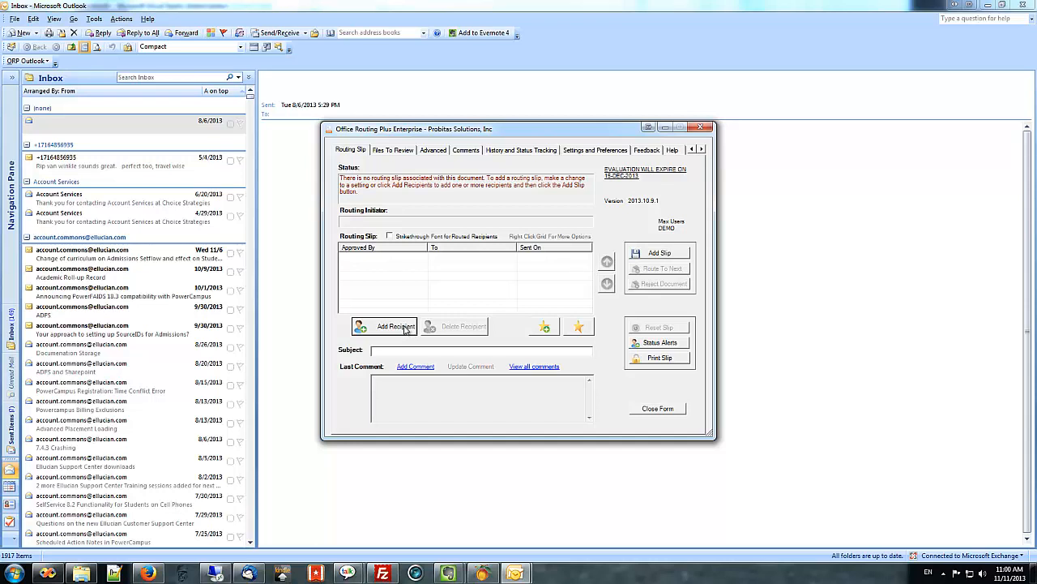
# Manually add the first and third cached addresses, in that order, as recipients of the routing message
pyautogui.click(404, 328)
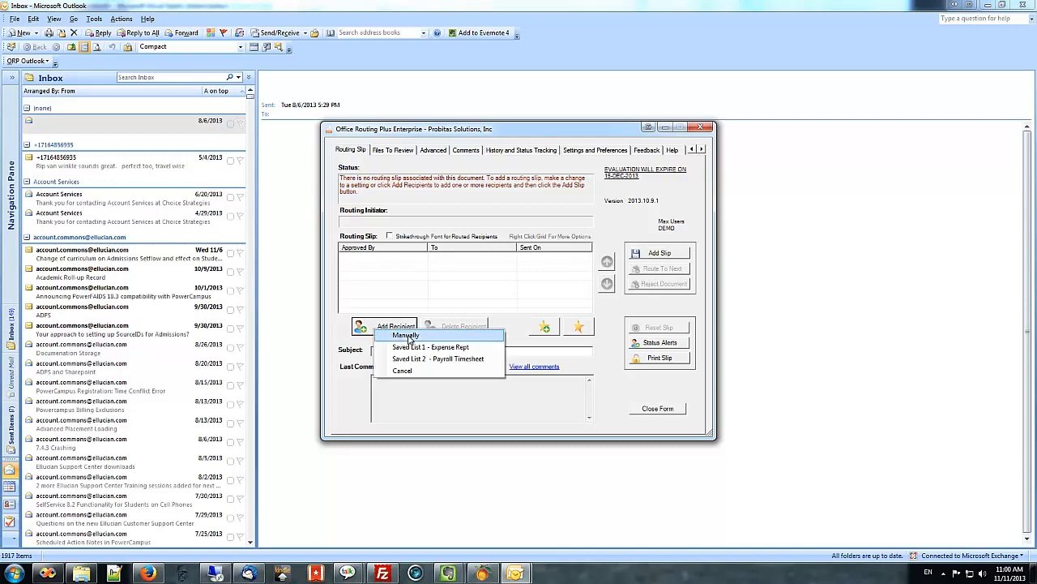
pyautogui.click(409, 339)
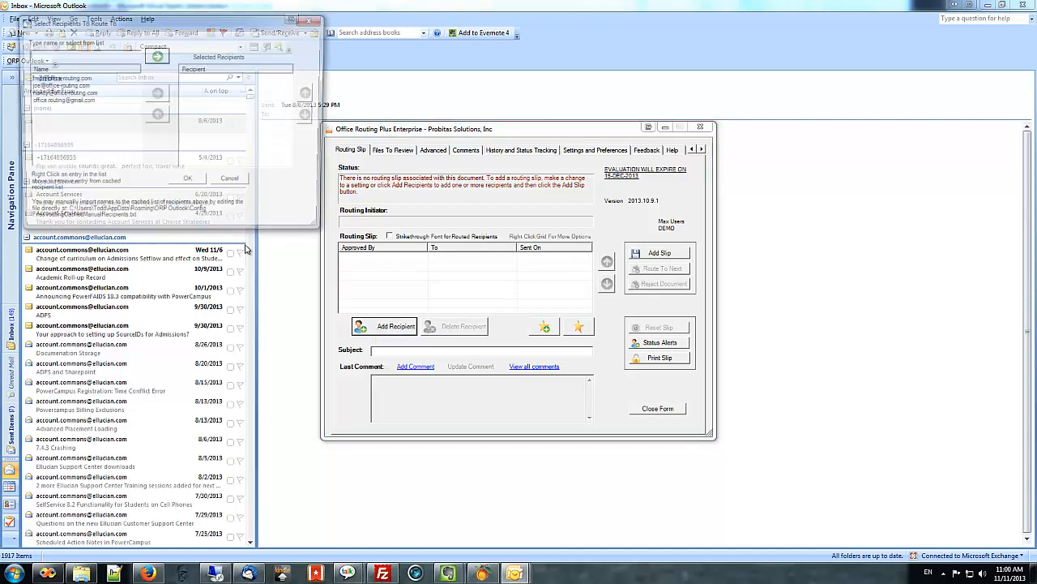
pyautogui.click(49, 79)
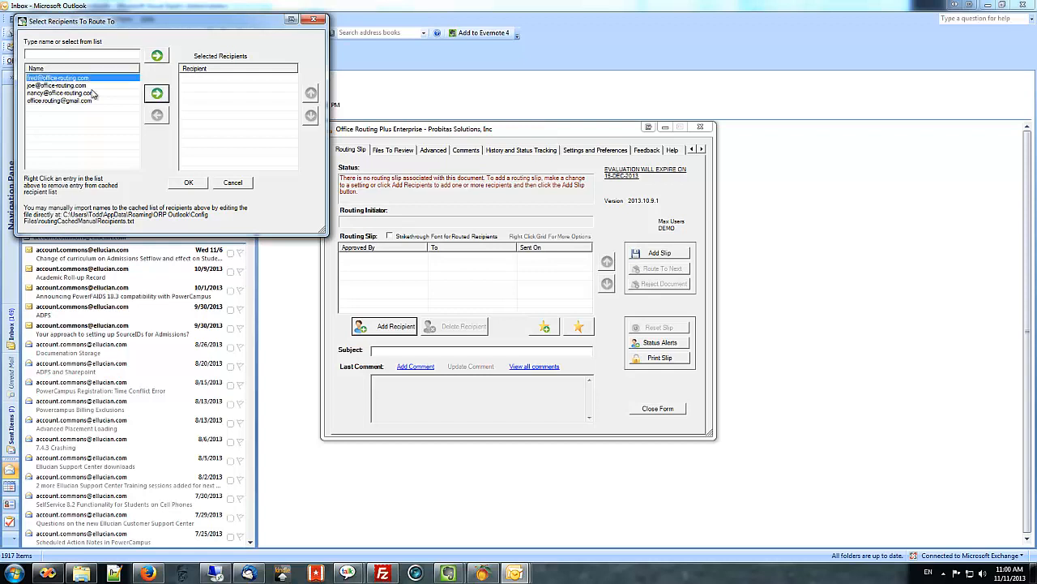
pyautogui.click(158, 94)
pyautogui.click(78, 94)
pyautogui.click(157, 94)
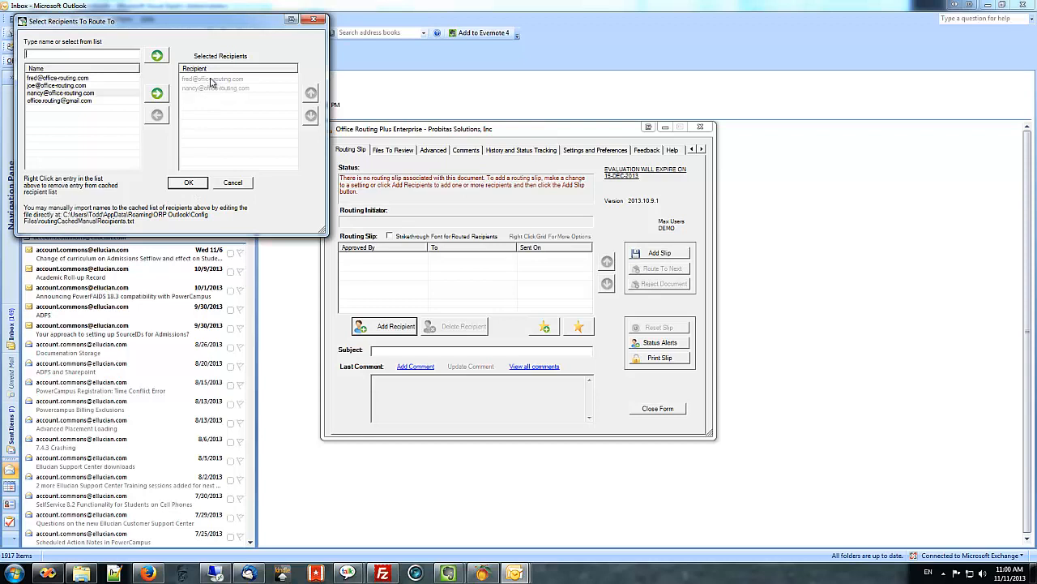
pyautogui.click(202, 184)
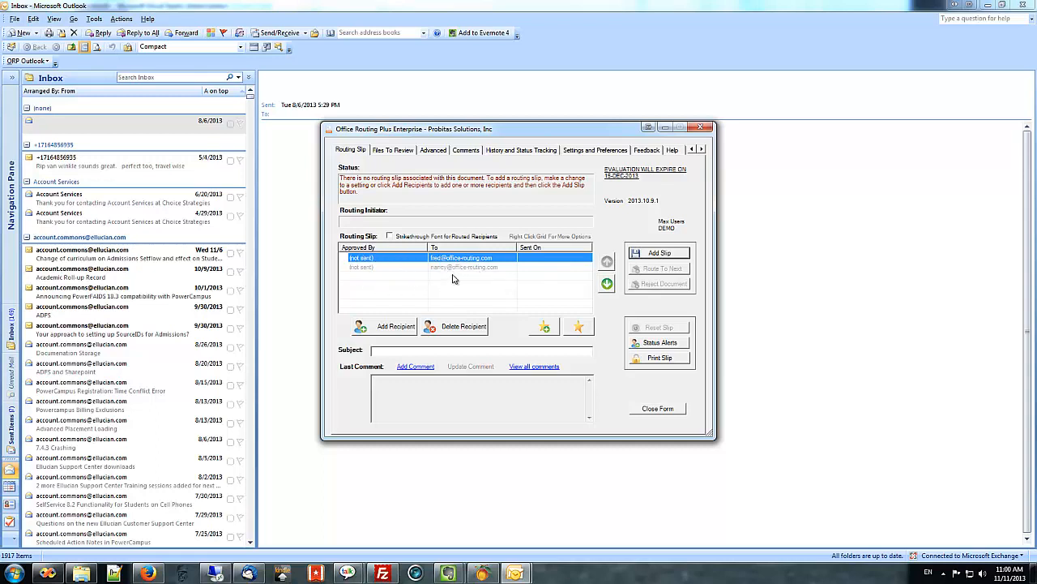
# Add the routing slip with the chosen recipients to the message
pyautogui.click(640, 256)
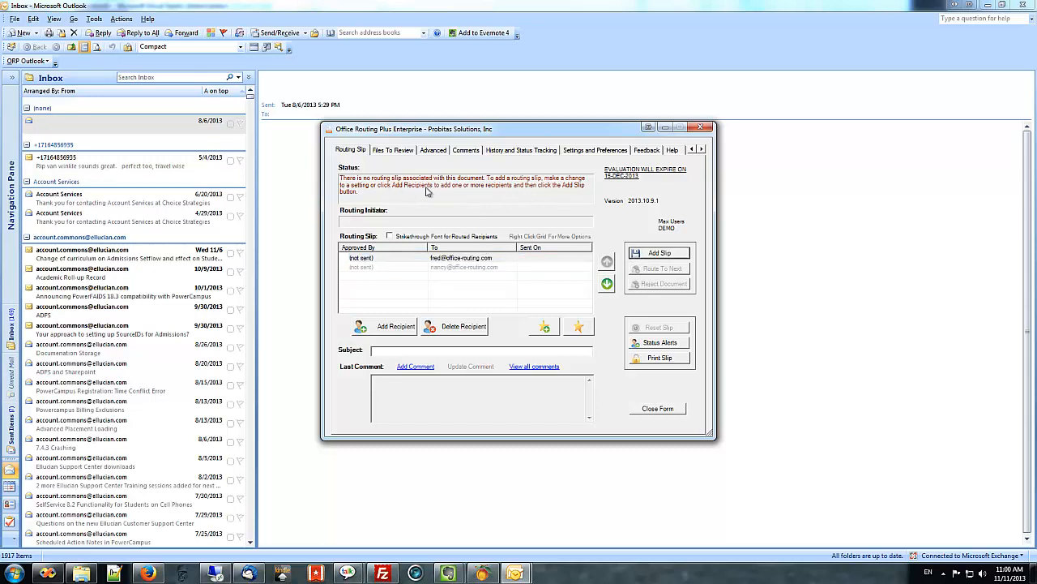
pyautogui.click(643, 256)
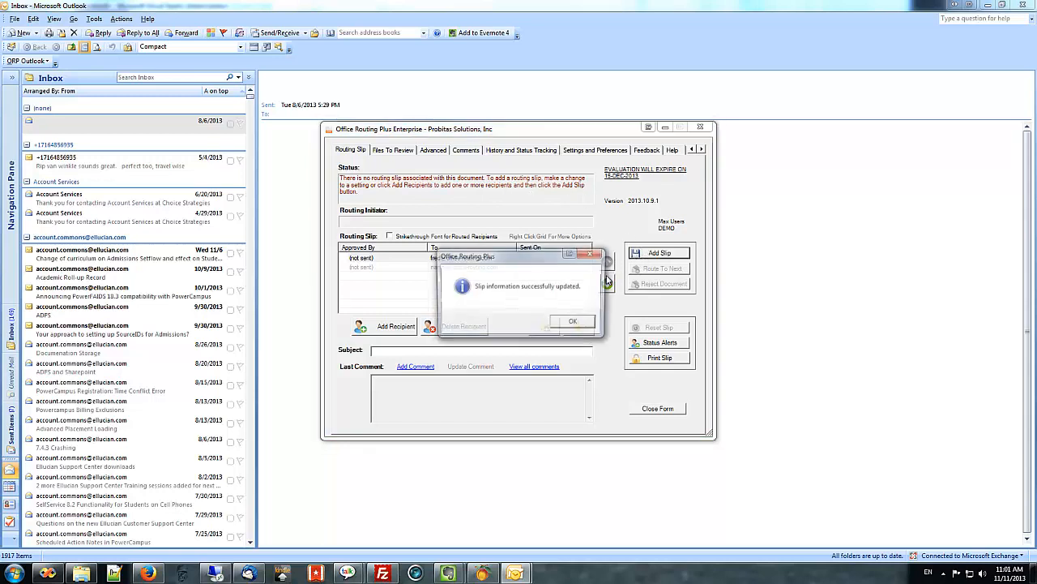
pyautogui.click(574, 327)
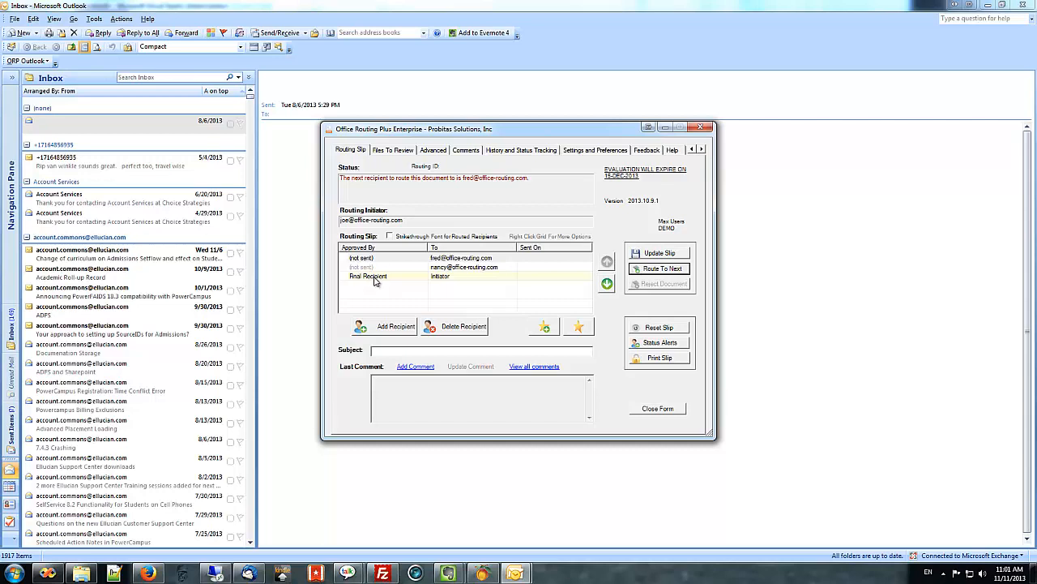
pyautogui.click(445, 277)
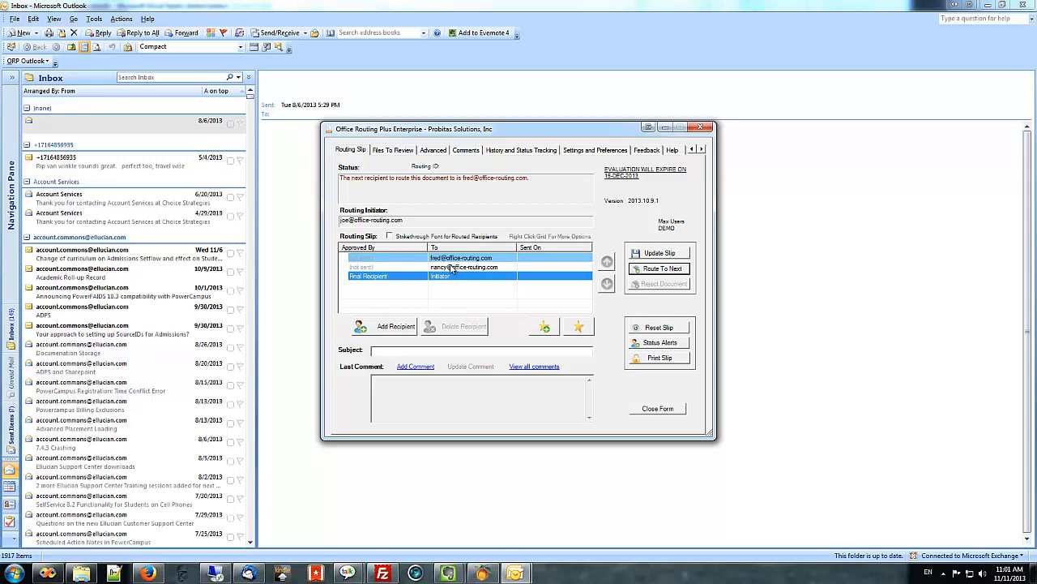
pyautogui.click(453, 269)
pyautogui.click(385, 280)
pyautogui.click(450, 269)
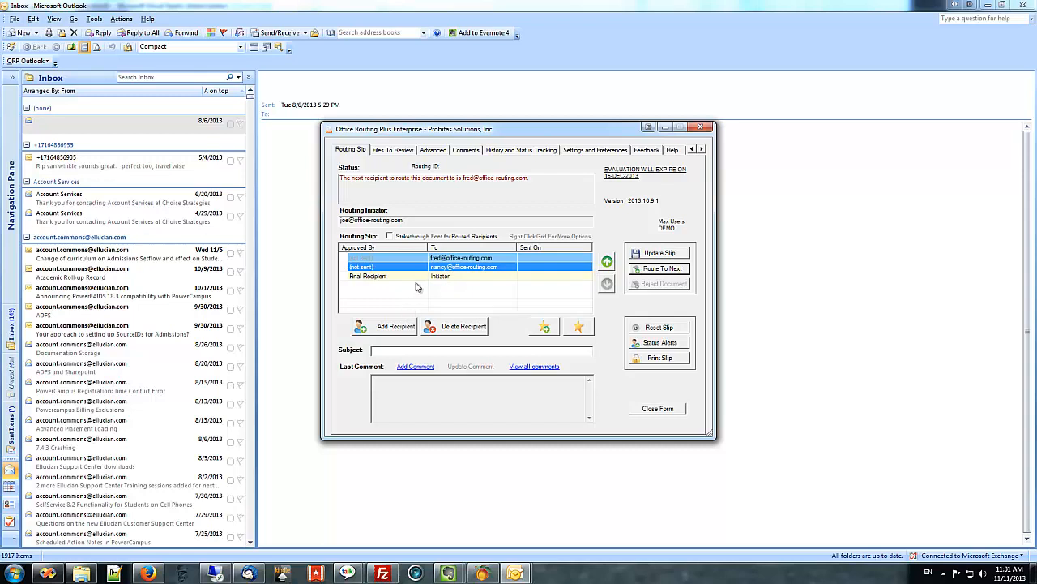
pyautogui.click(444, 276)
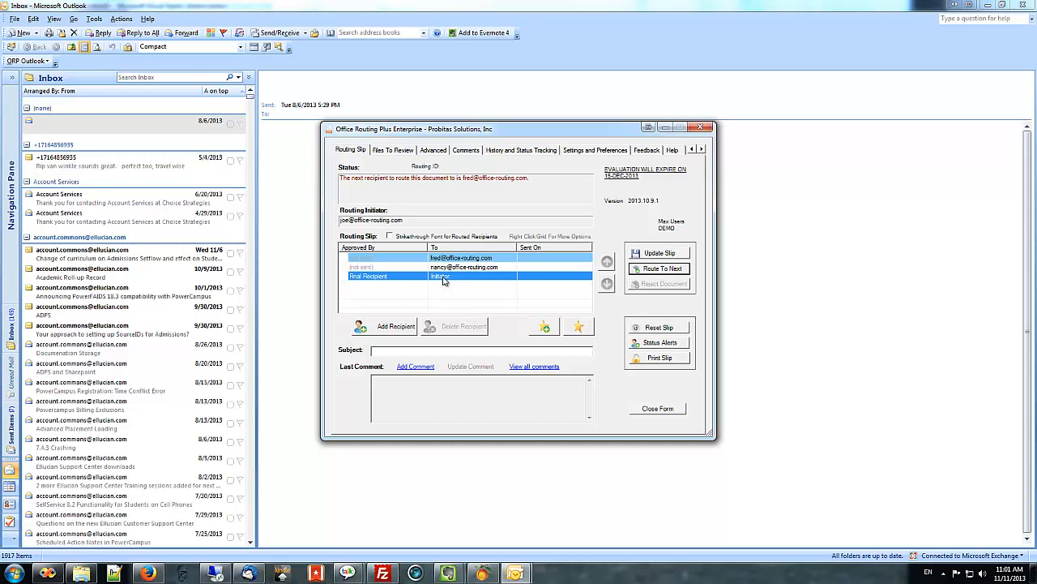
# Set the routing subject to "Please review" and add the public comment "Please review this using Office routing plus"
pyautogui.click(403, 350)
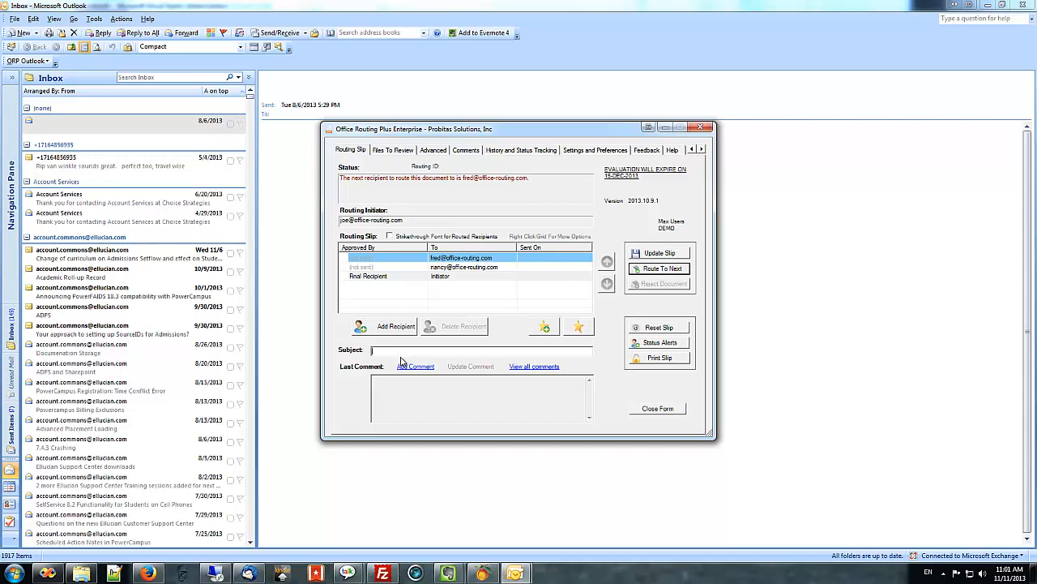
pyautogui.write('Please review')
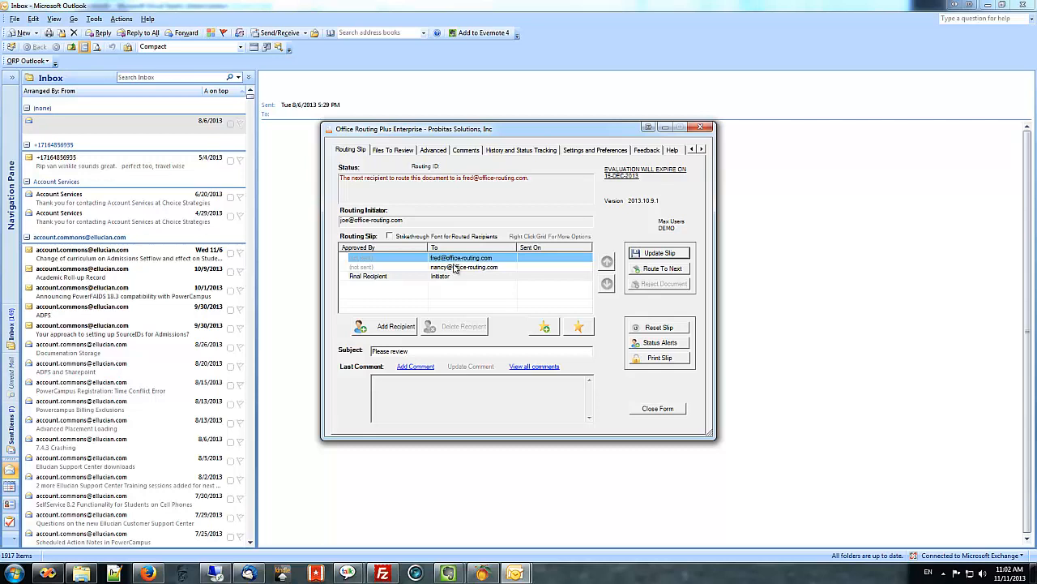
pyautogui.click(415, 366)
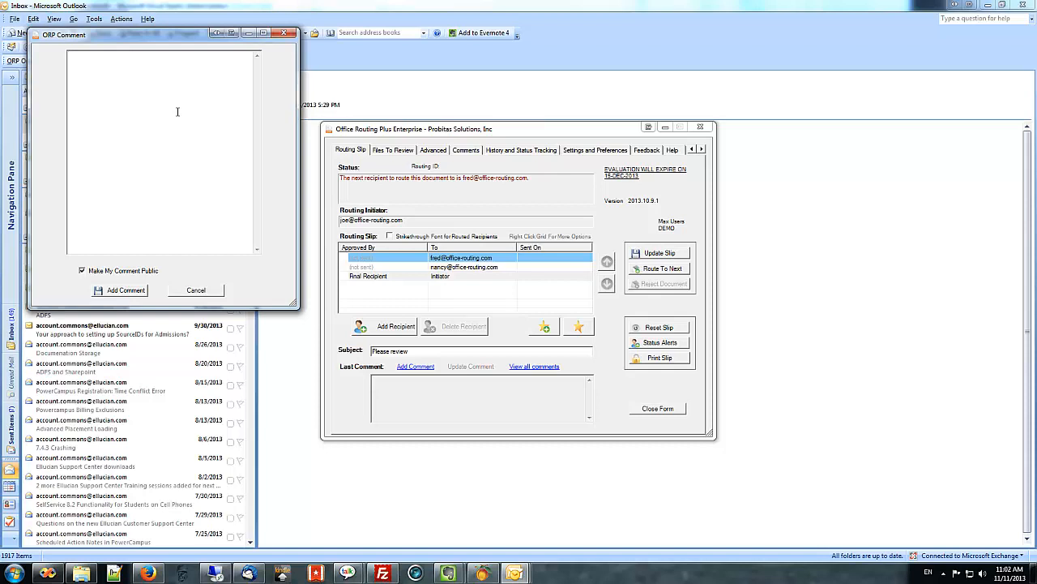
pyautogui.write('Please review this using Office routing plus')
pyautogui.click(118, 294)
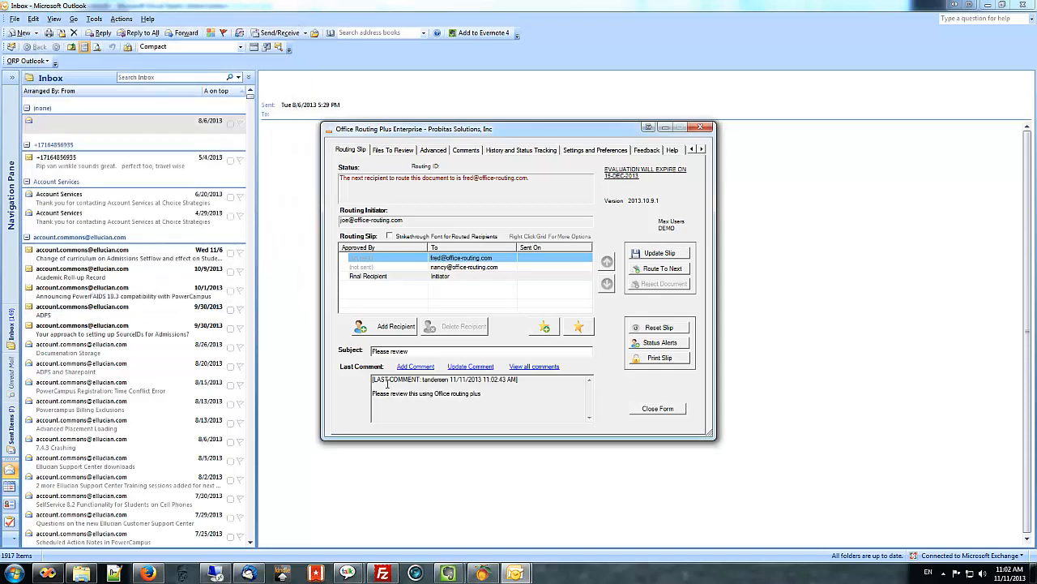
pyautogui.click(467, 150)
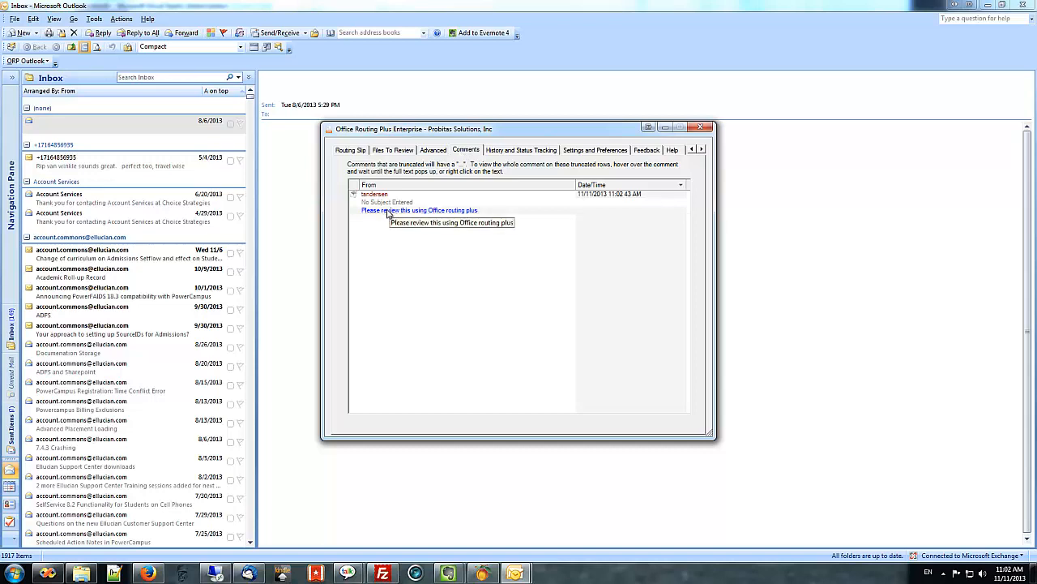
pyautogui.click(350, 151)
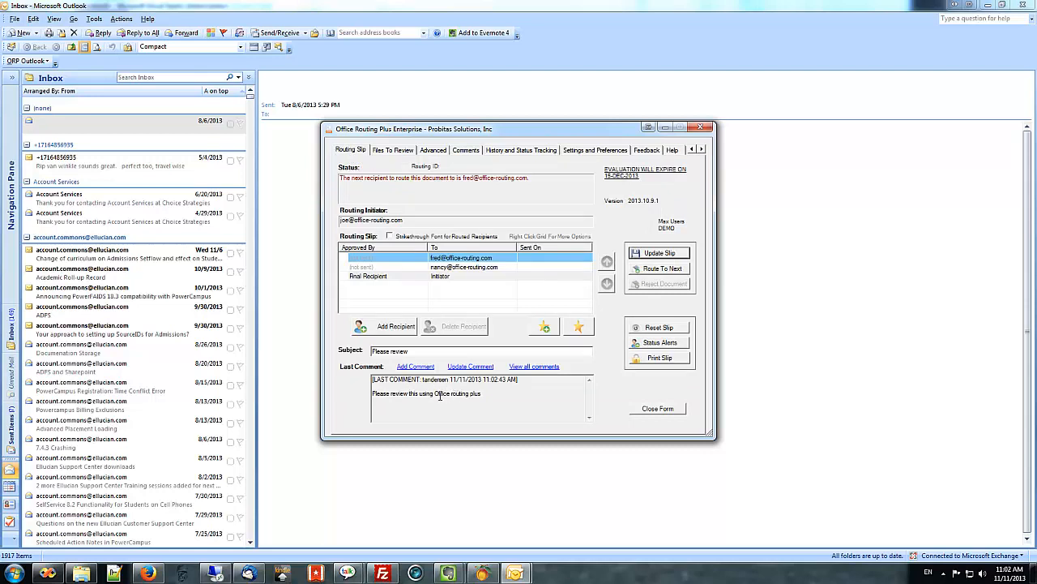
pyautogui.click(471, 154)
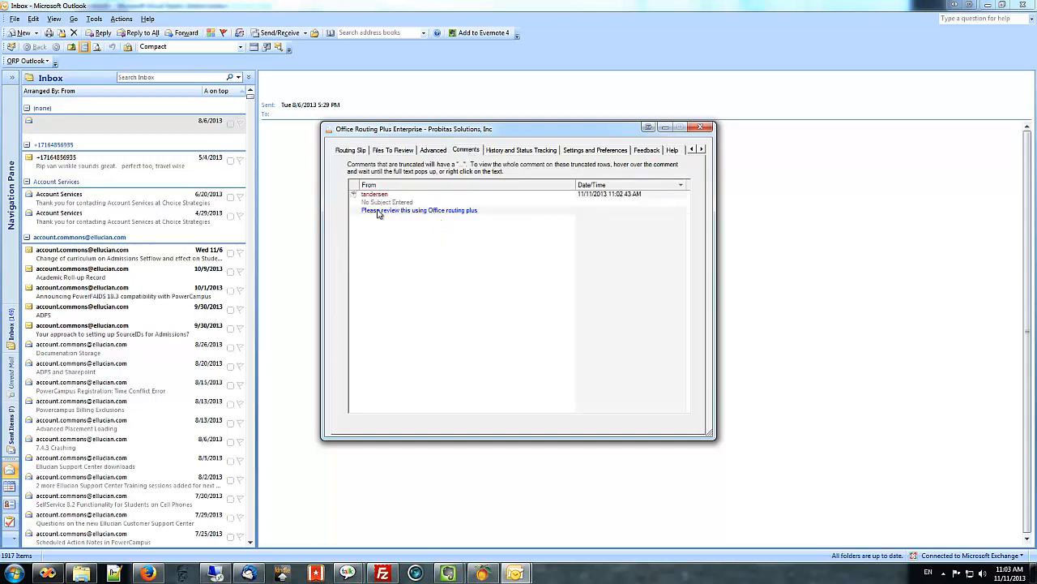
# Add Marketing budget plan1.xlsx from the Budget Plan Approval 1 folder to the files to review
pyautogui.click(393, 154)
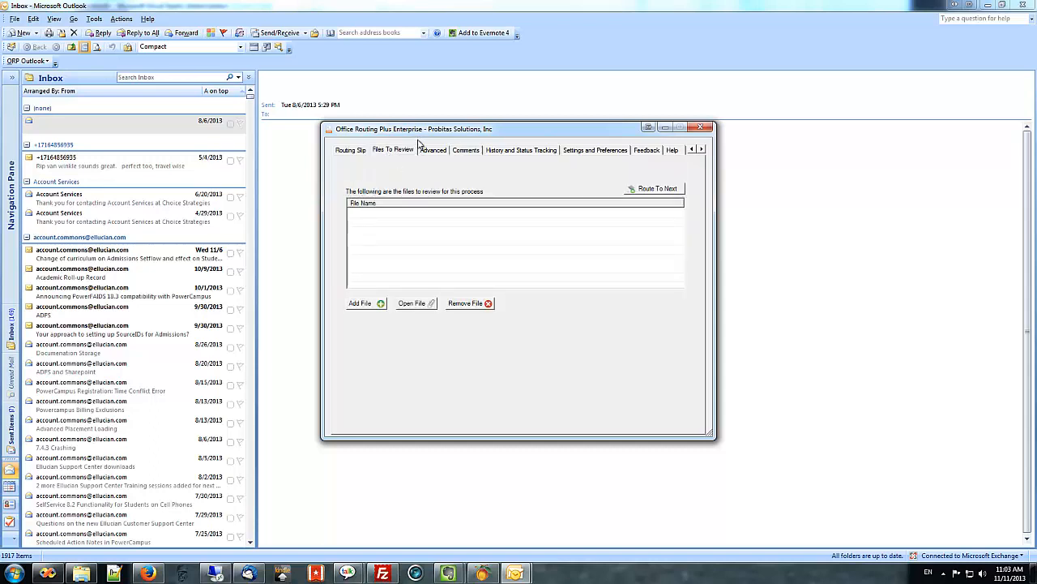
pyautogui.click(380, 304)
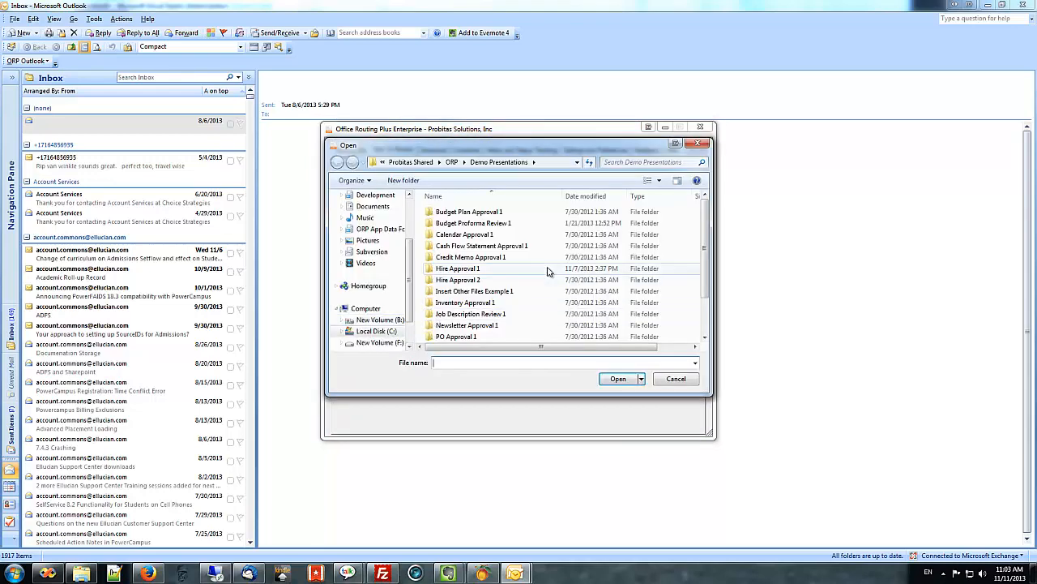
pyautogui.doubleClick(458, 214)
pyautogui.click(454, 213)
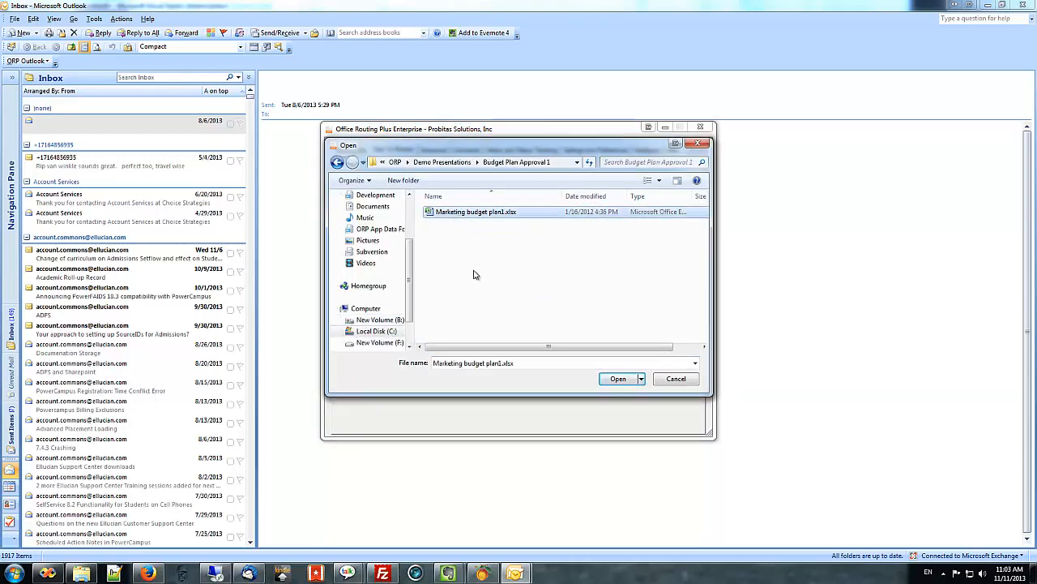
pyautogui.click(618, 379)
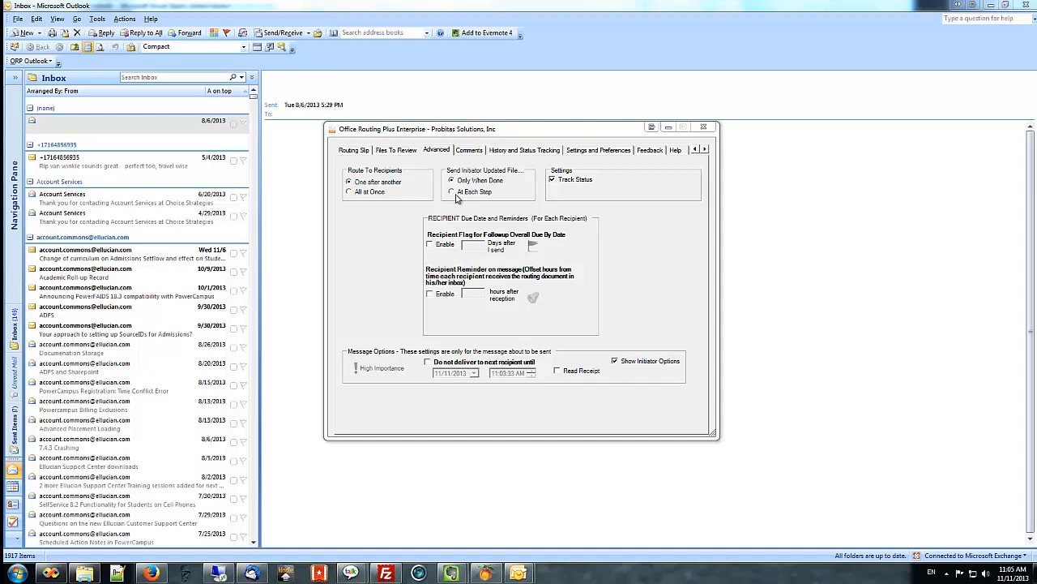
pyautogui.click(564, 185)
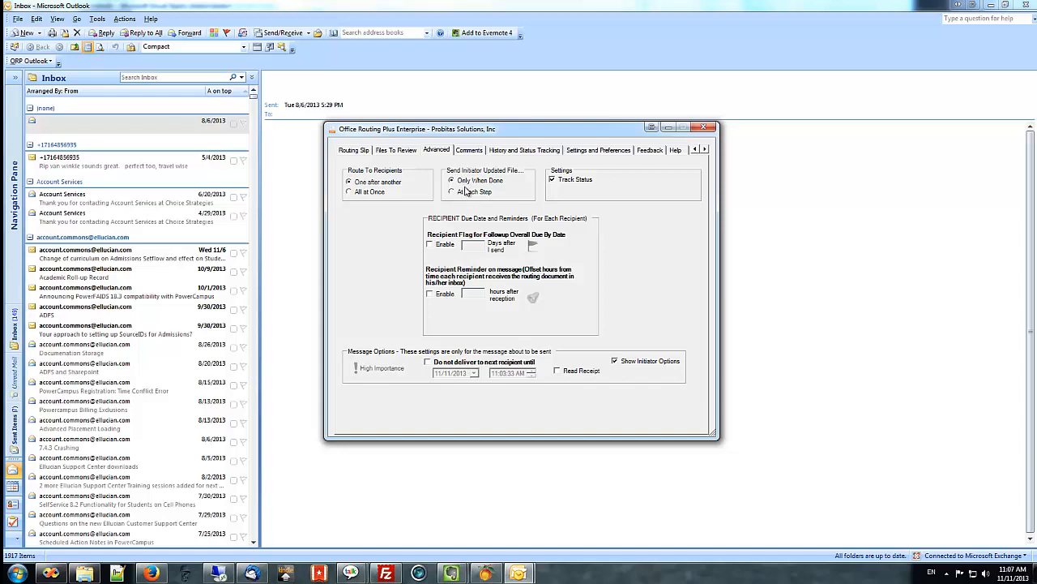
pyautogui.click(467, 183)
pyautogui.click(430, 294)
pyautogui.click(430, 294)
# Route the message with its file to the next recipient on the routing slip
pyautogui.click(389, 153)
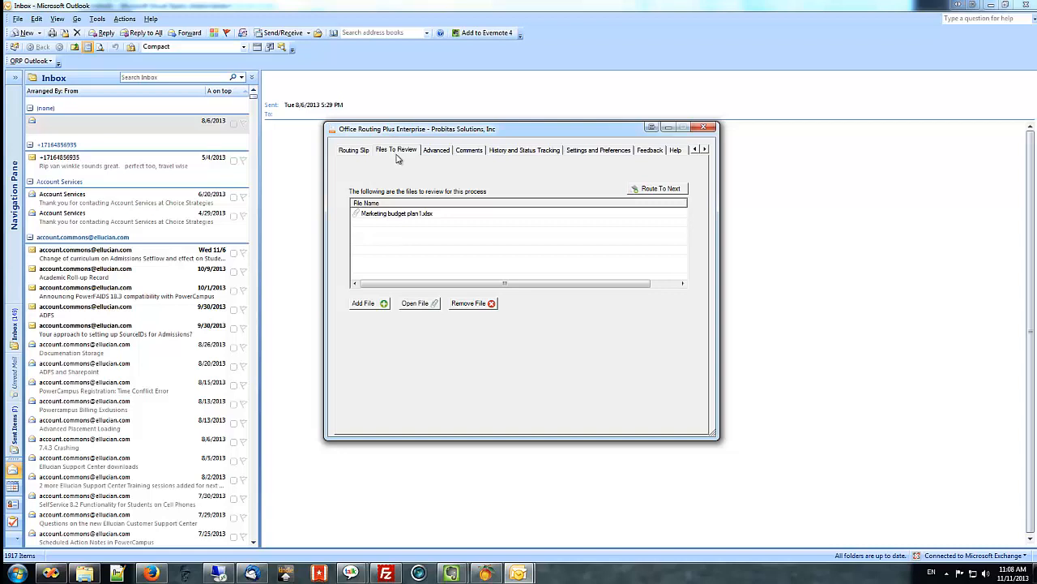
pyautogui.click(355, 153)
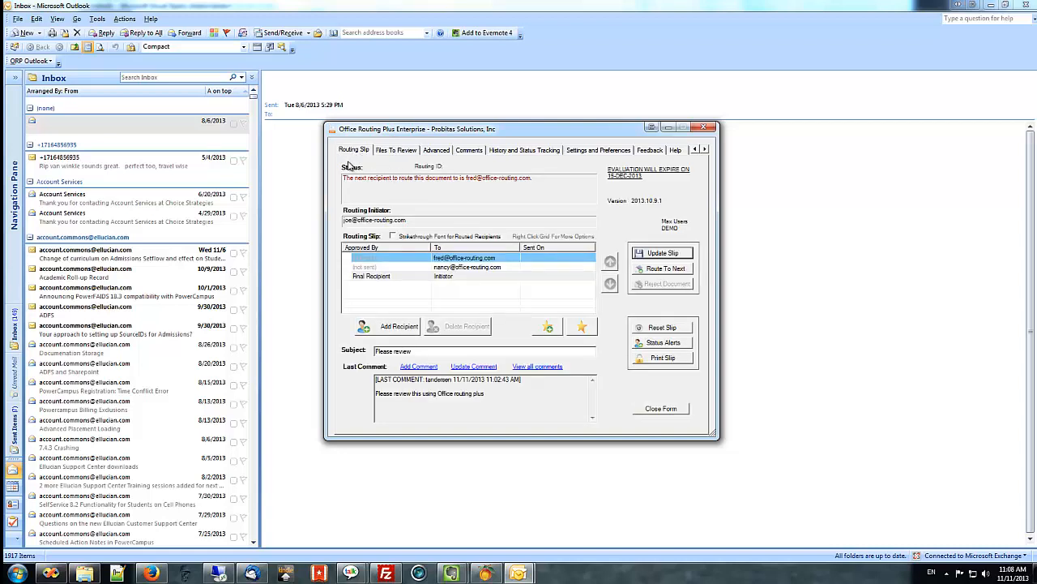
pyautogui.click(644, 275)
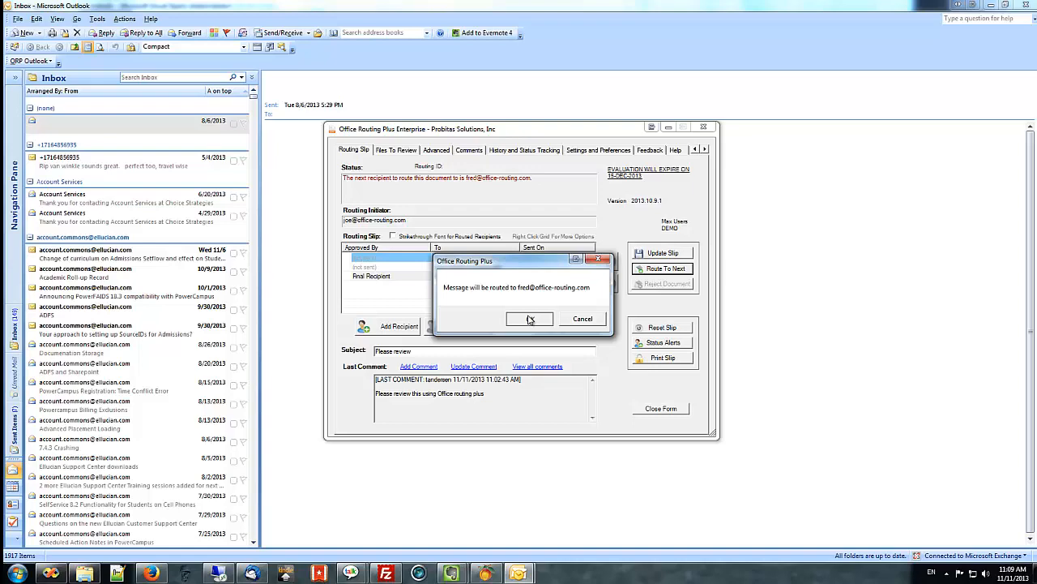
pyautogui.click(529, 319)
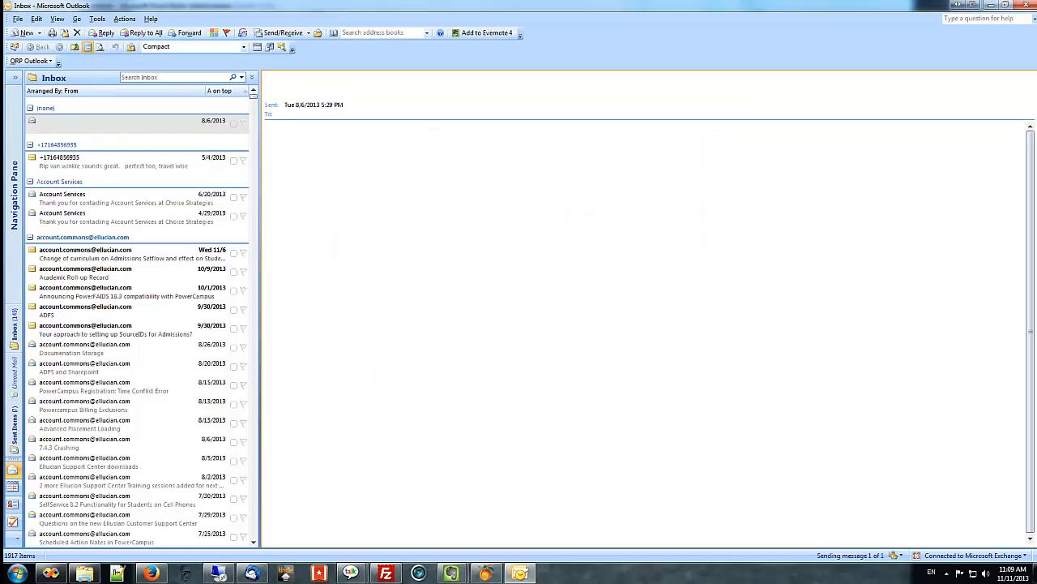